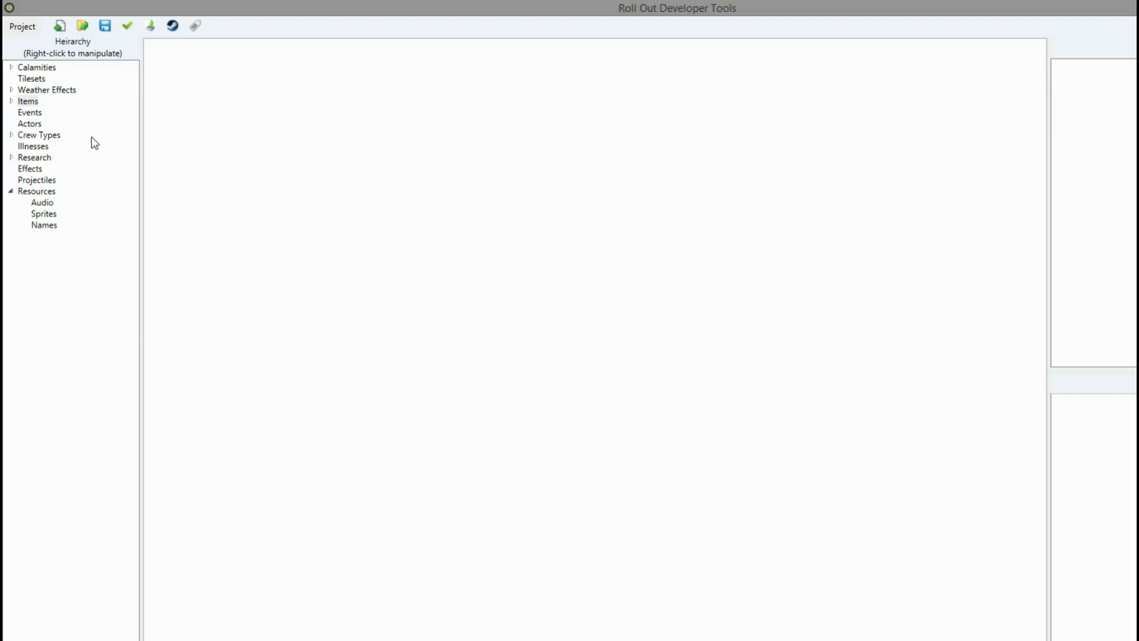
Create a new tileset named Metal.
right_click(36, 83)
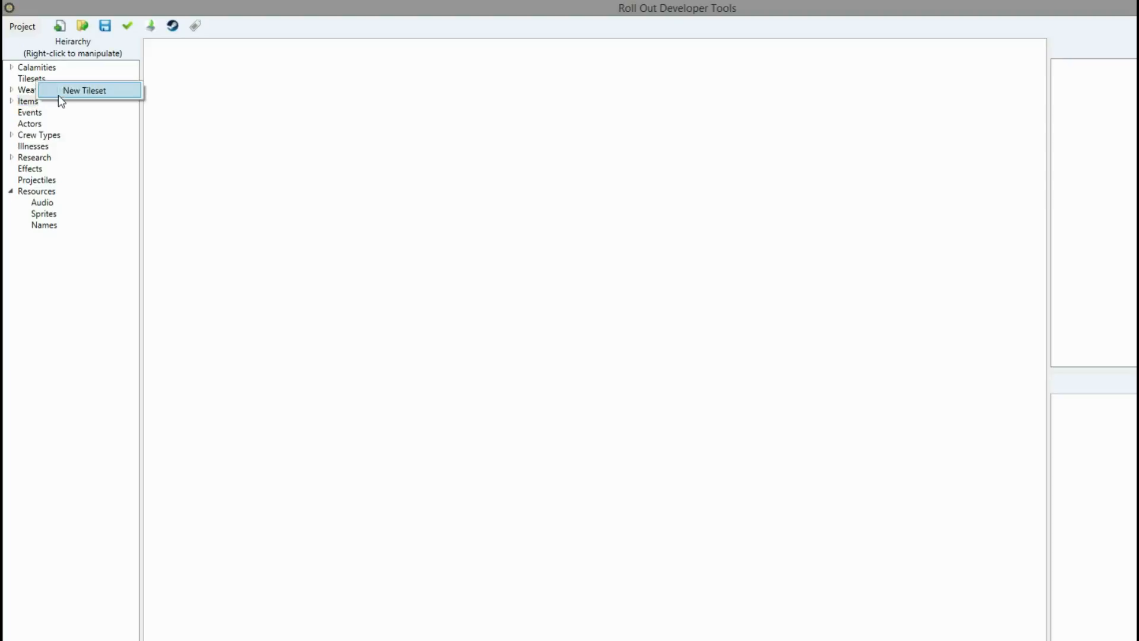
click(59, 94)
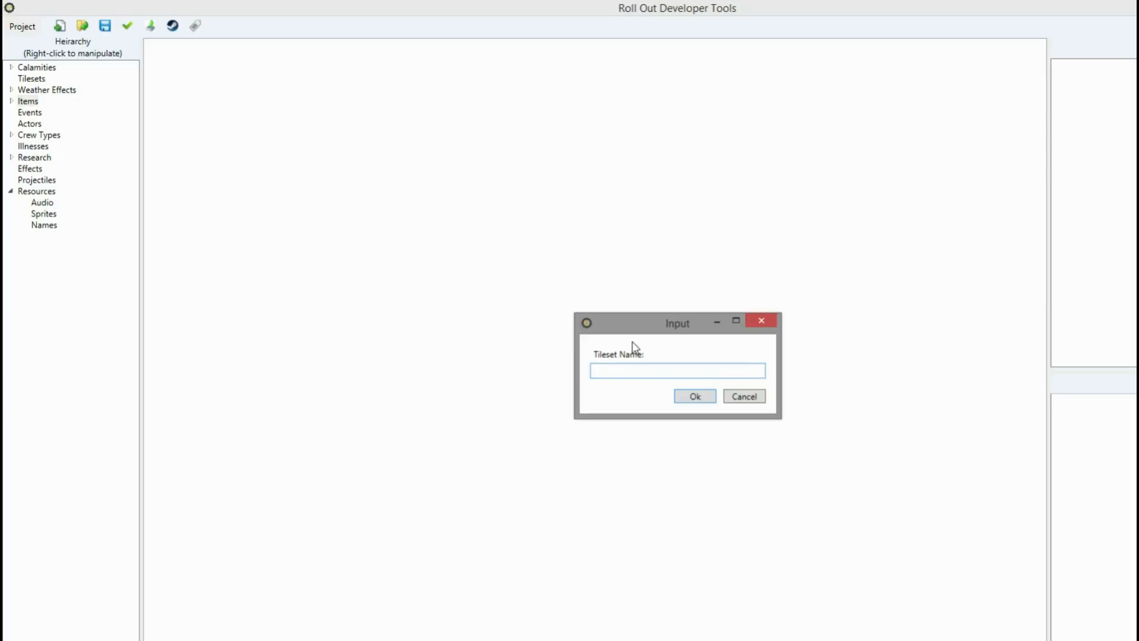
text(Metal)
key(Return)
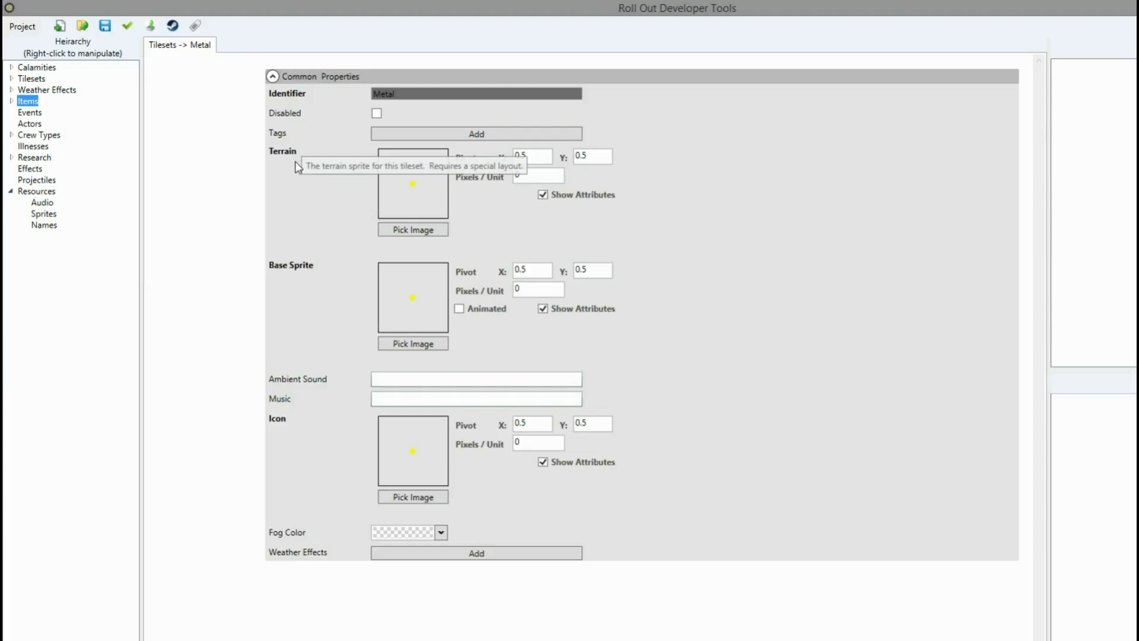
Add a tag to the Metal tileset and enter tech.
drag(416, 93, 365, 122)
click(448, 93)
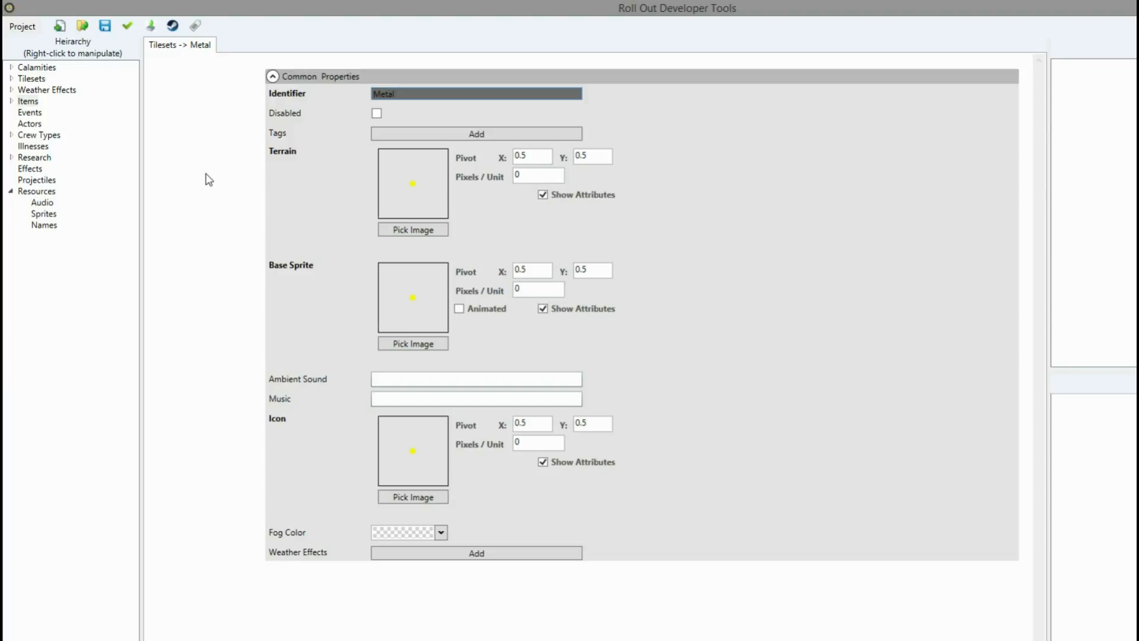
click(393, 134)
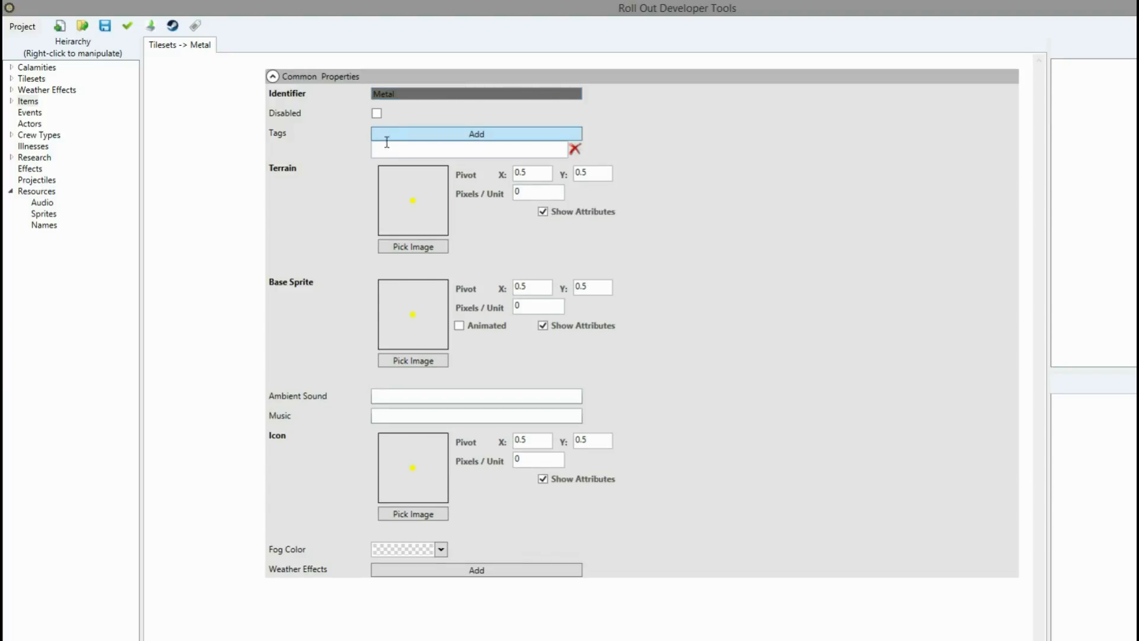
text(tech)
Set the terrain sprite image to metal_tile.png from Downloads.
click(409, 246)
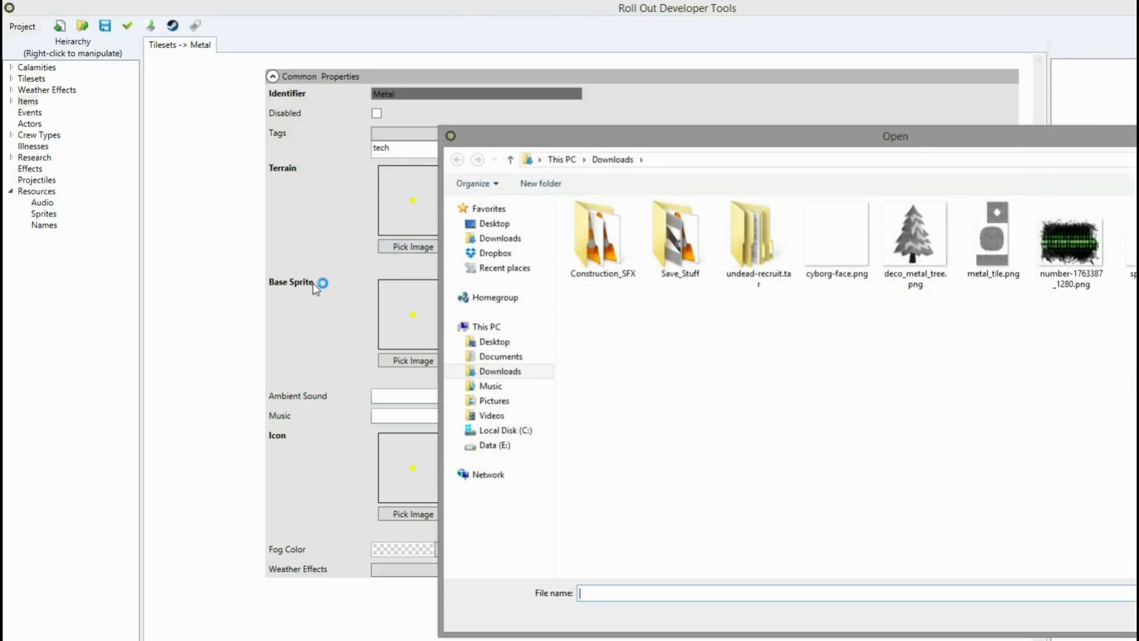
double_click(1002, 252)
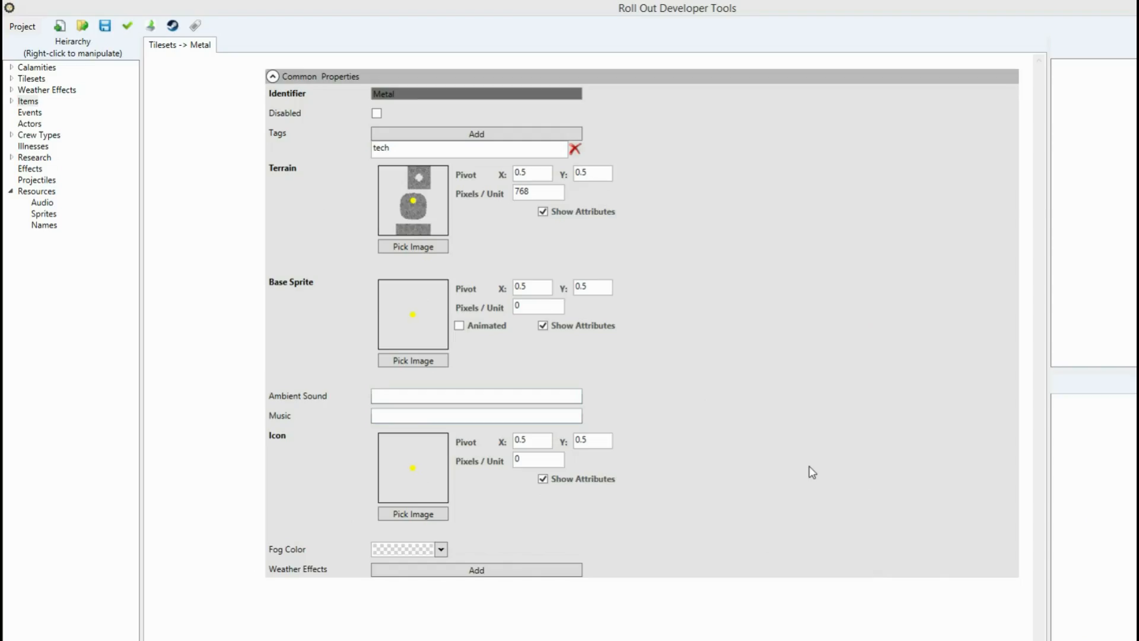
Switch to GIMP to inspect the metal_tile image and its layers, then return.
click(748, 639)
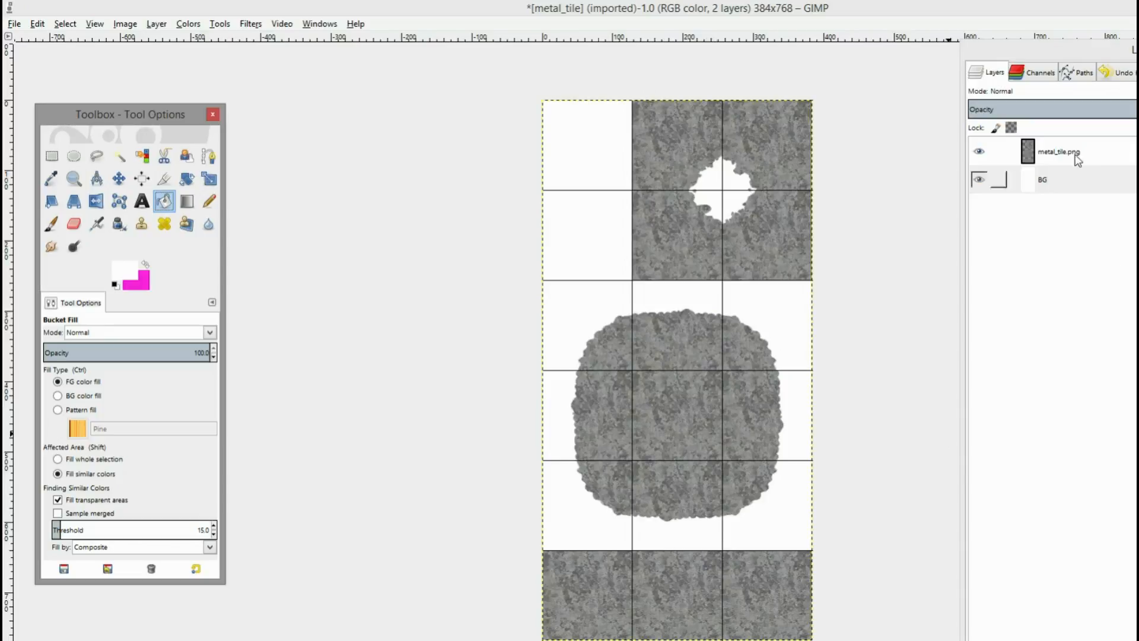
click(1063, 181)
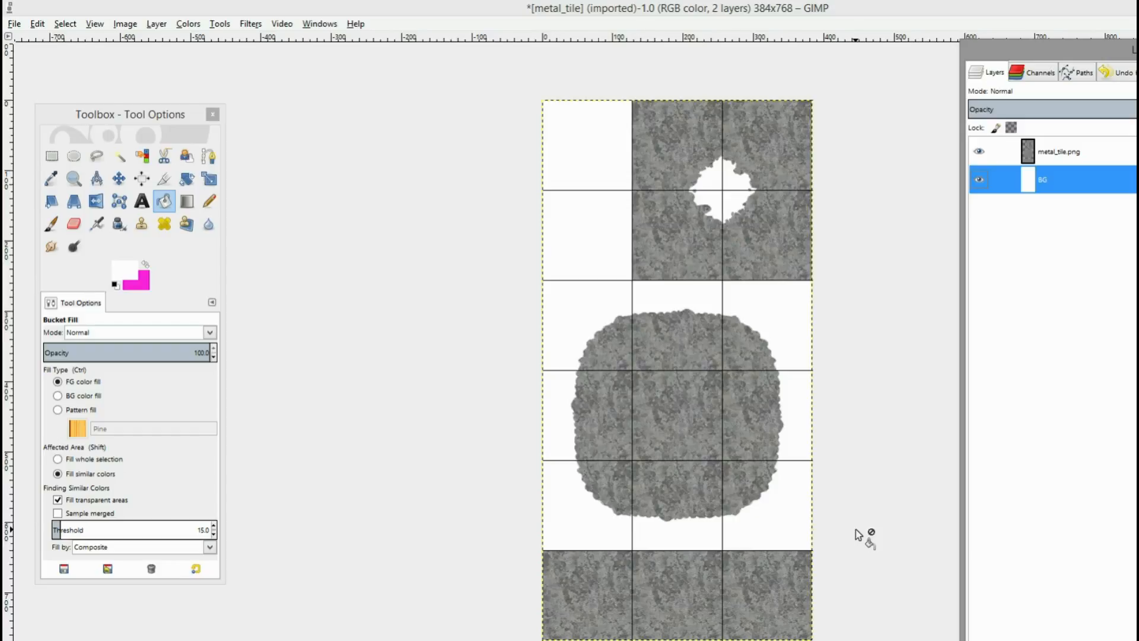
click(640, 640)
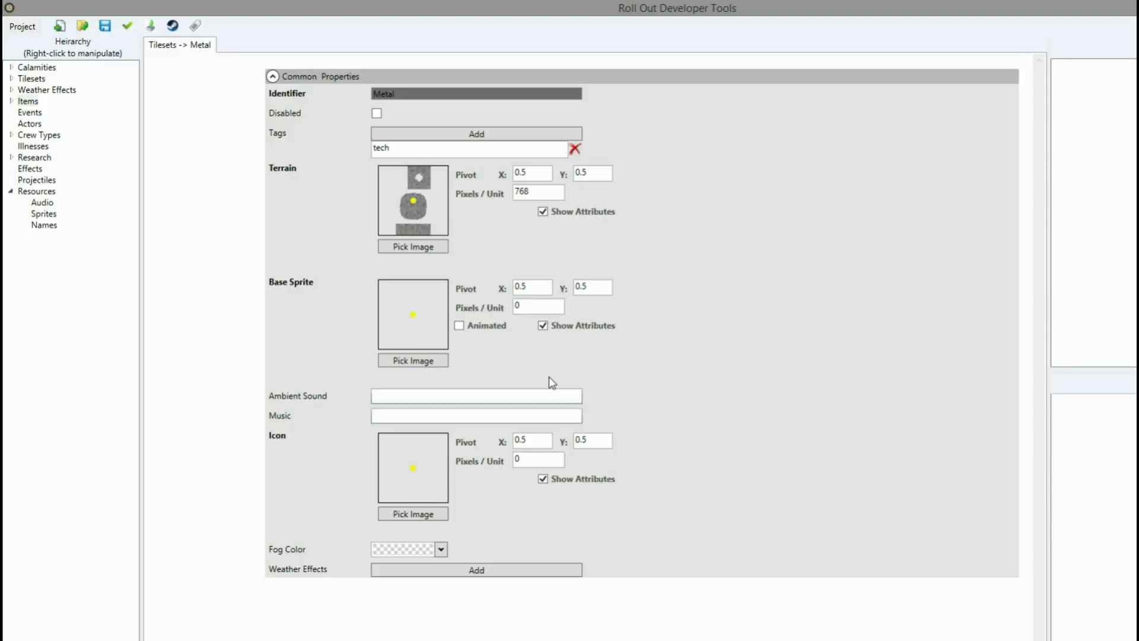
Set the base sprite image to metal_river_flow.png from Downloads.
click(423, 363)
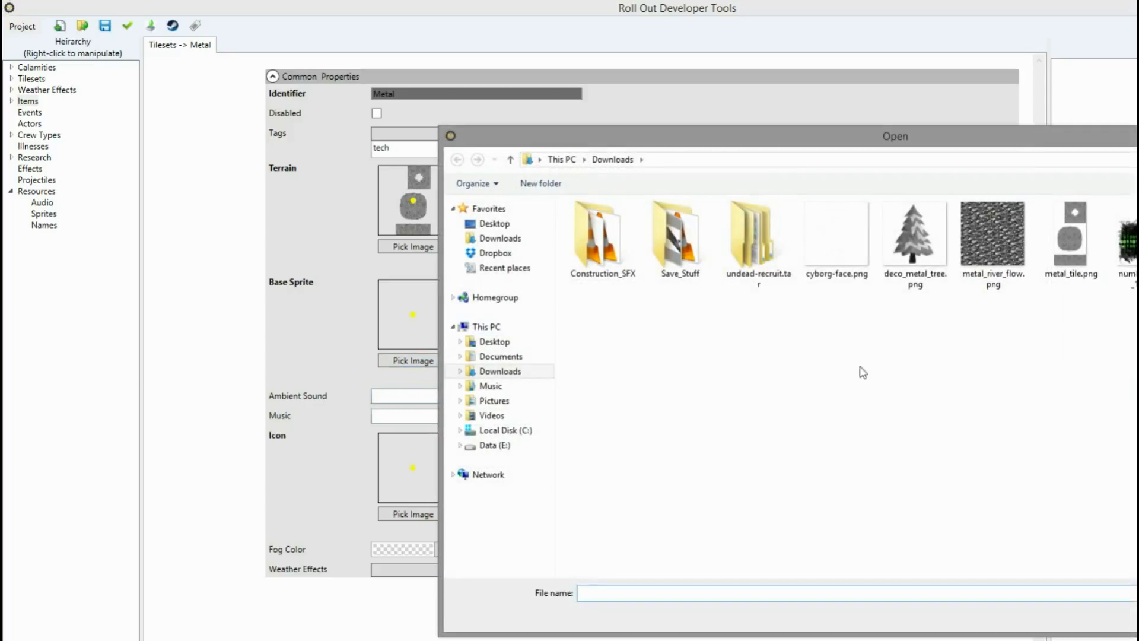
double_click(991, 273)
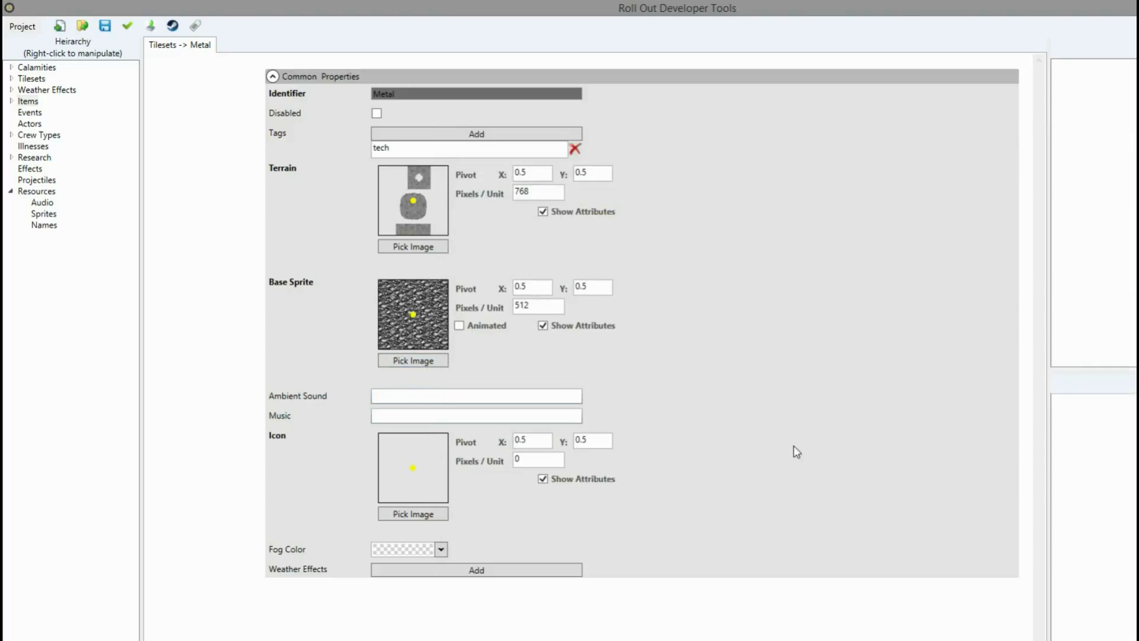
Set Pixels / Unit to 128 for both the base sprite and the terrain.
click(542, 325)
double_click(534, 306)
text(128)
double_click(537, 192)
text(128)
Set the pivot X and Y to 0 for both the terrain and the base sprite.
double_click(538, 173)
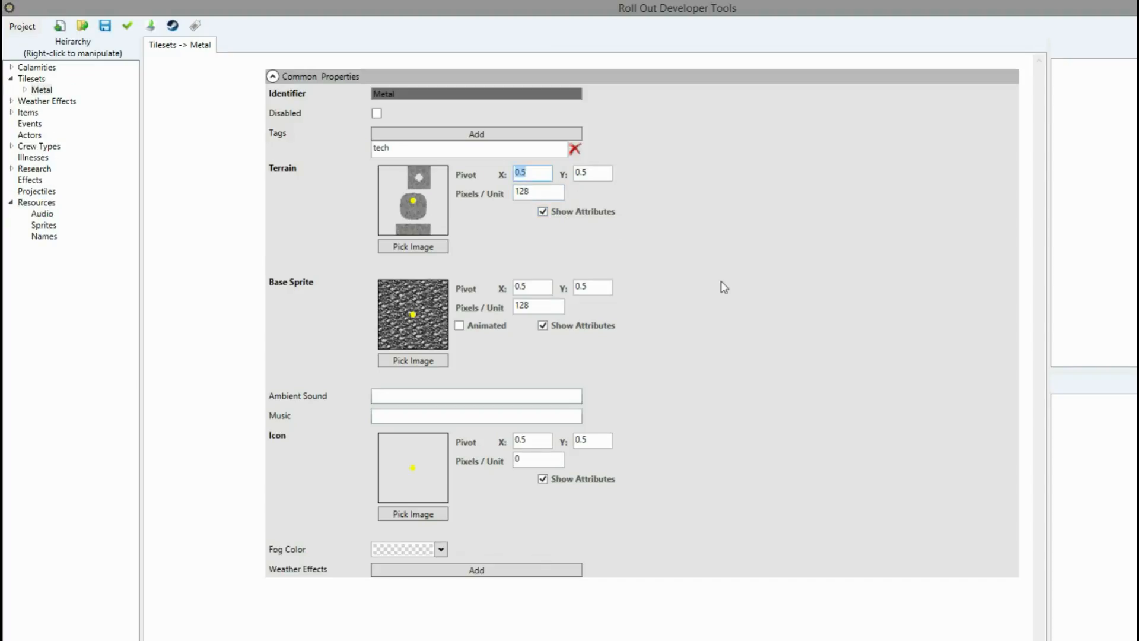
text(0)
key(Tab)
text(0)
double_click(523, 288)
text(0)
key(Tab)
text(0)
Make the base sprite animated with a 4 by 4 grid and a 50 ms frame delay.
click(503, 332)
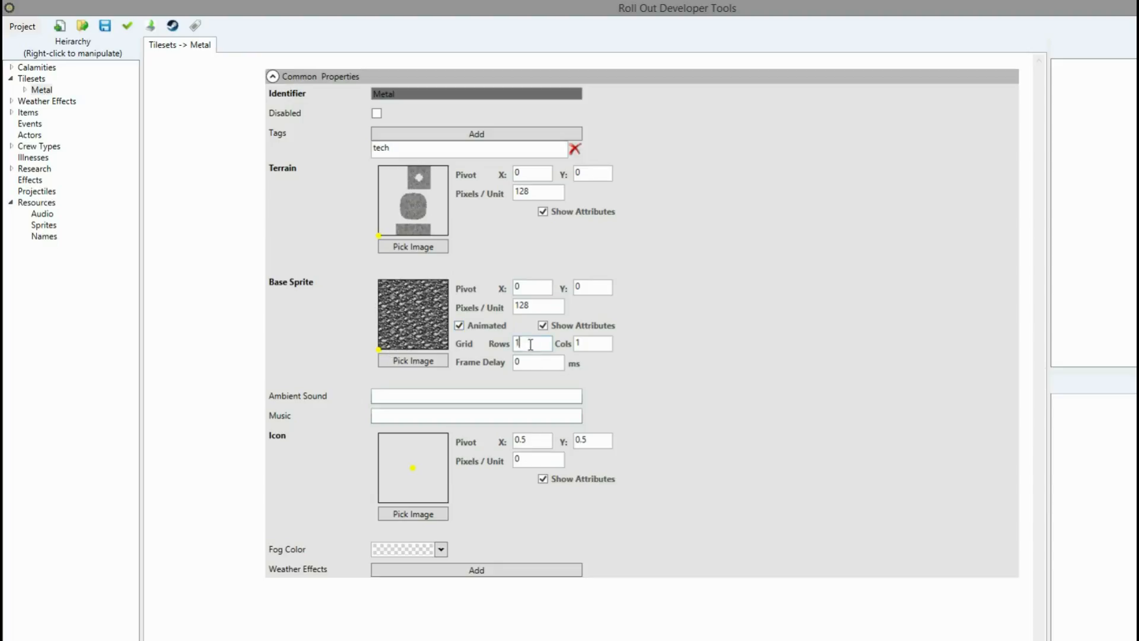
drag(530, 344, 514, 344)
text(4)
drag(594, 345, 552, 350)
text(4)
key(Tab)
text(50)
Pick an image from the Downloads folder as the tileset's icon.
click(427, 400)
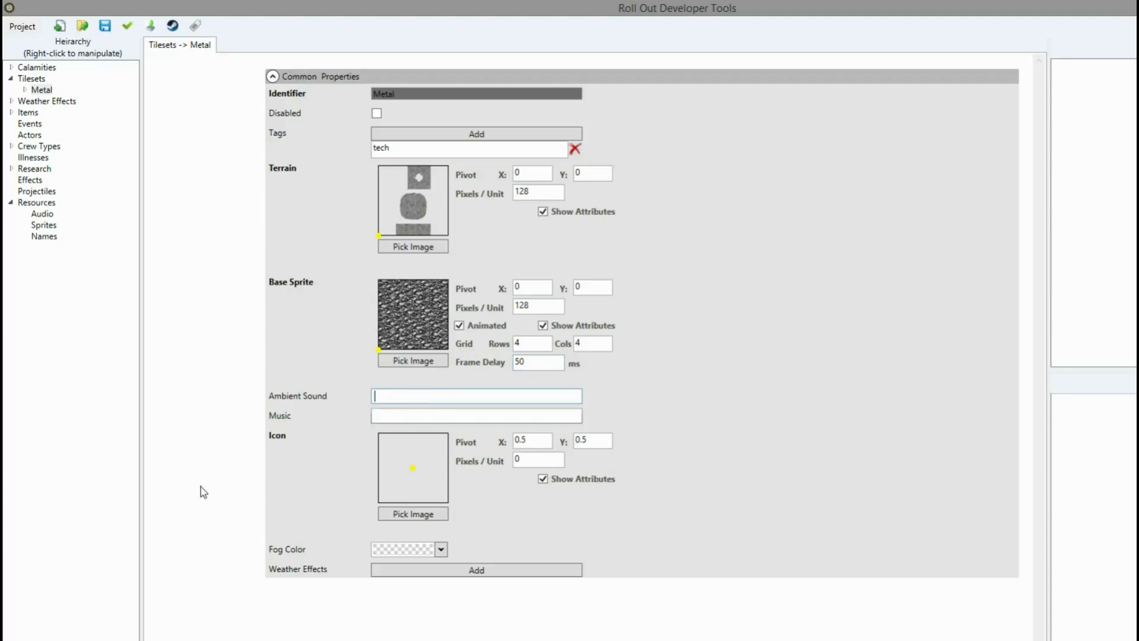
click(399, 416)
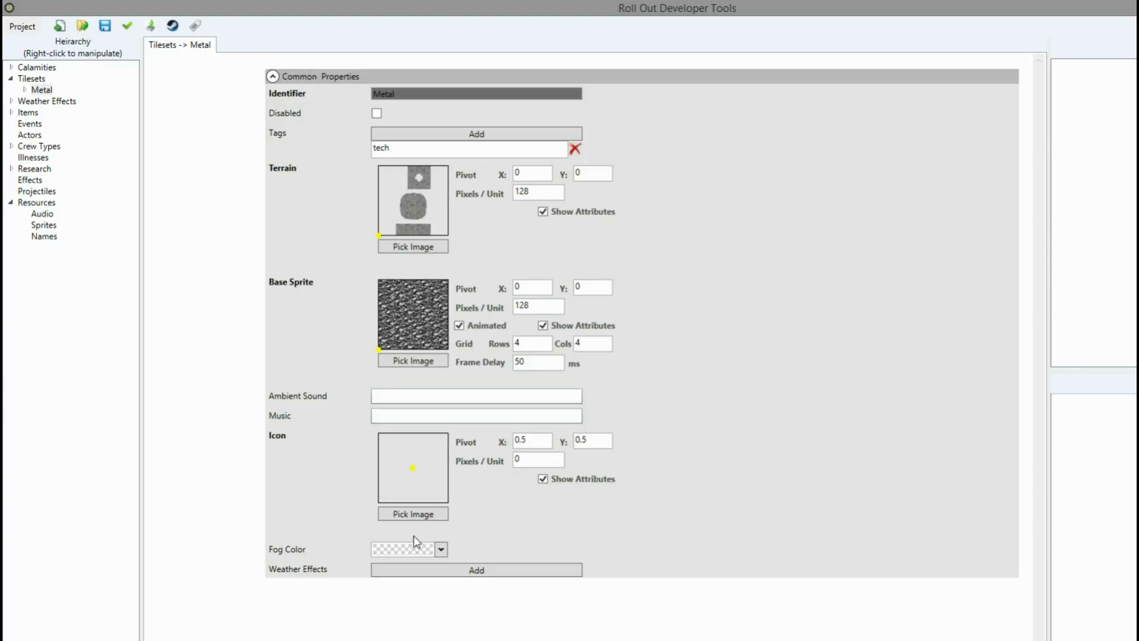
click(431, 515)
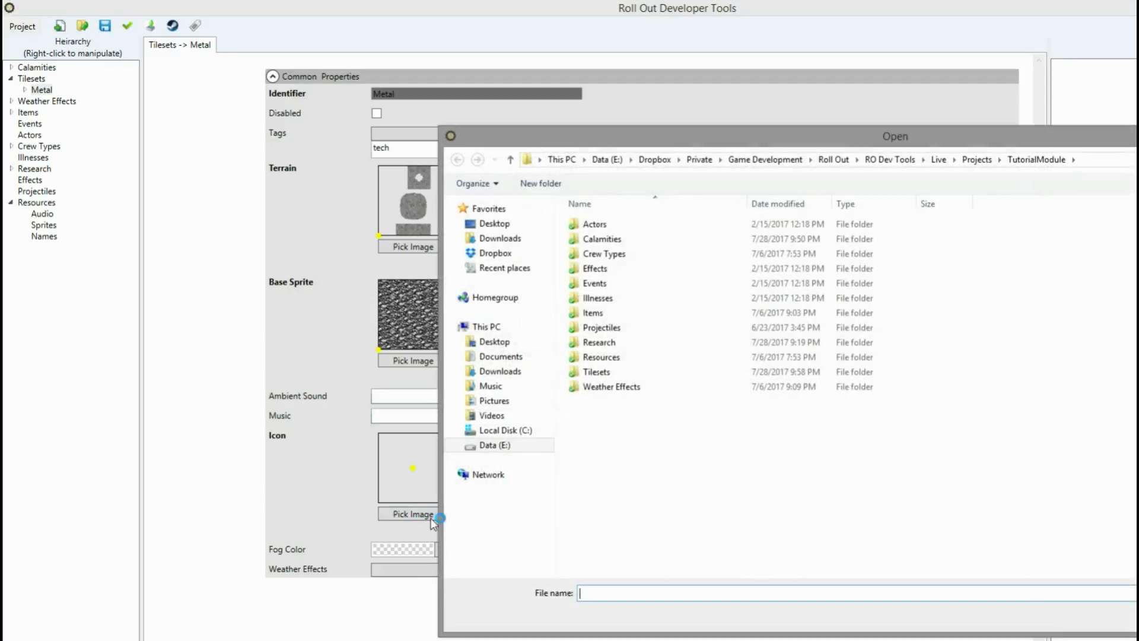
click(498, 238)
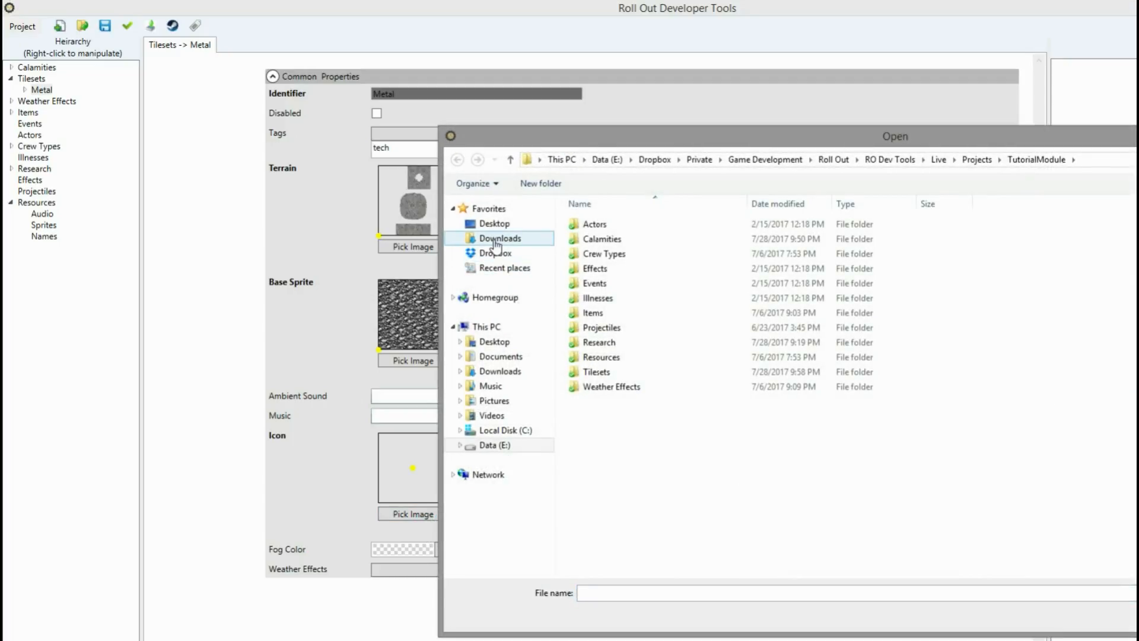
double_click(992, 237)
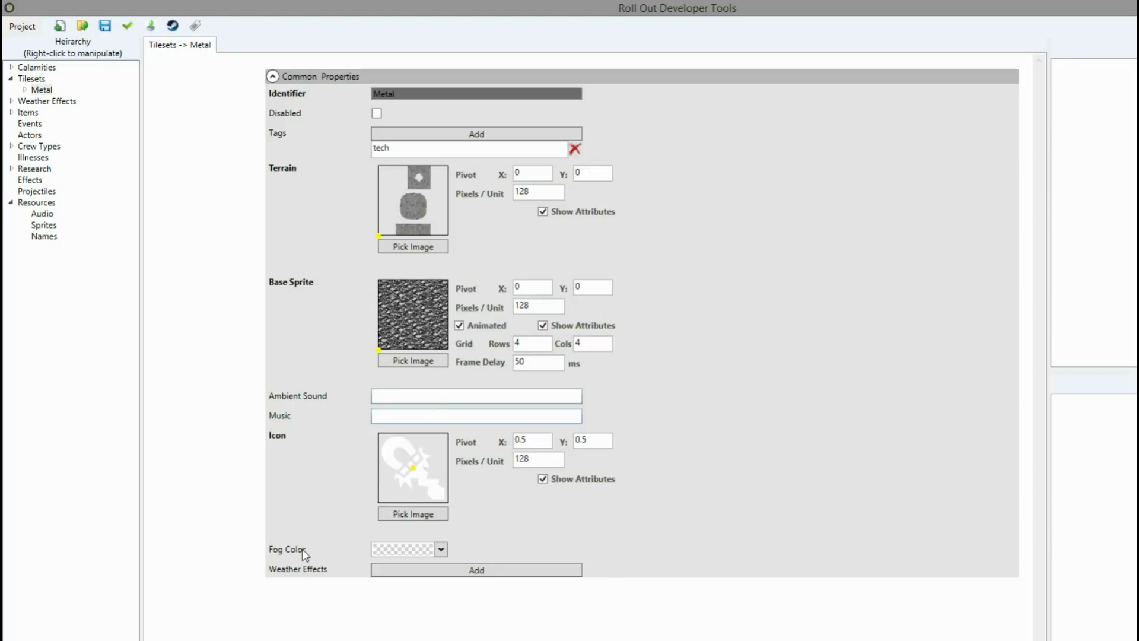
Set the fog color's alpha to 90.
click(441, 550)
click(441, 534)
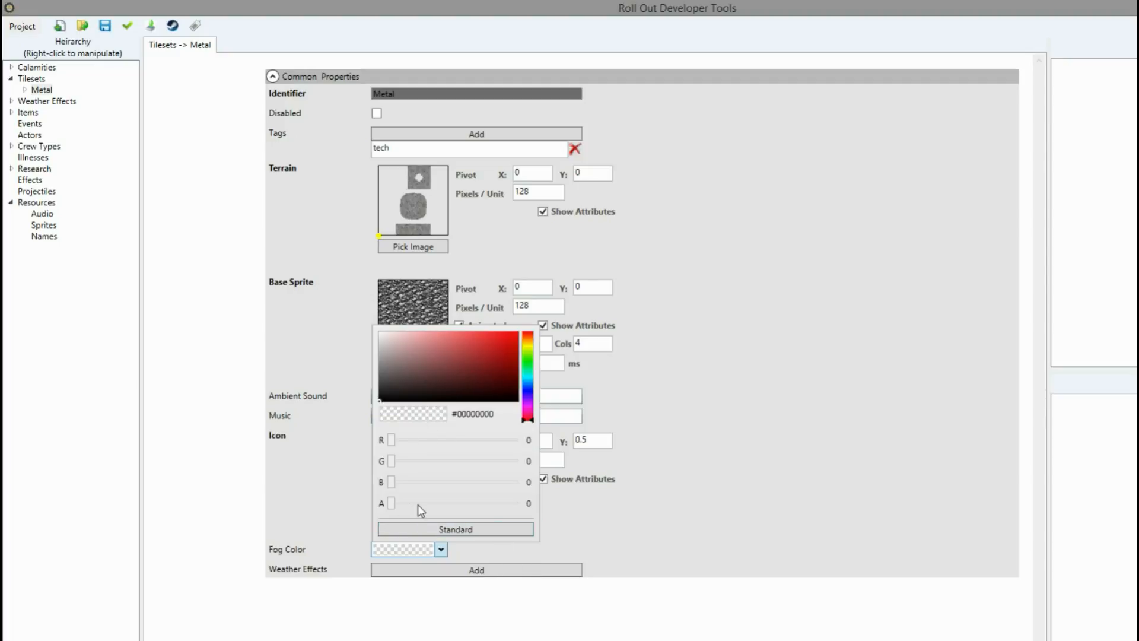
click(530, 503)
text(9)
click(629, 541)
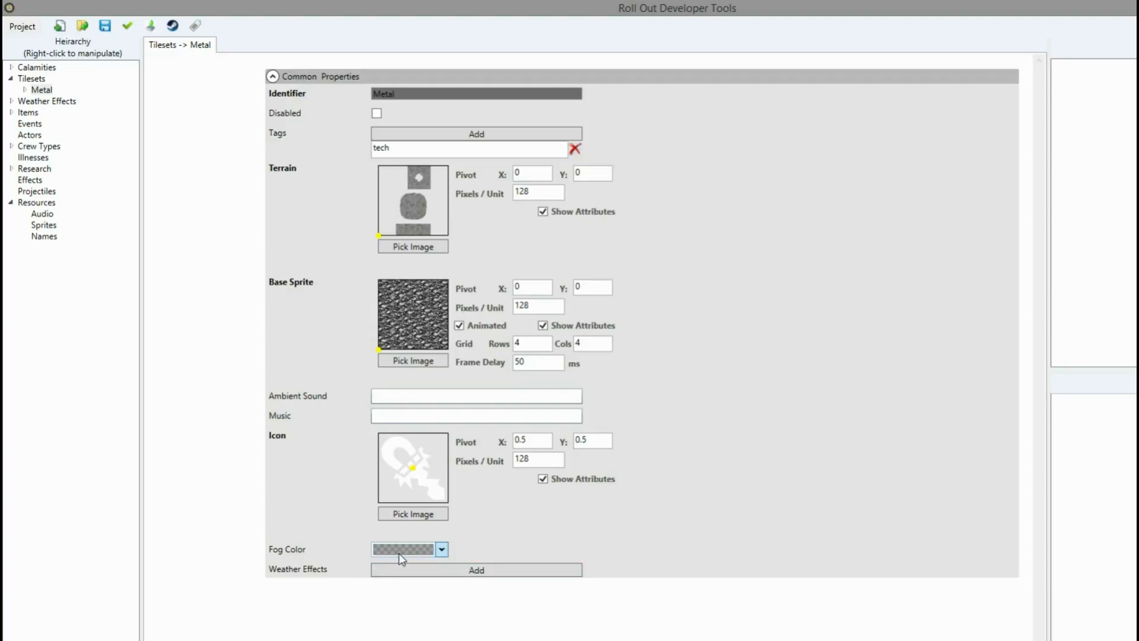
Lower the fog color's alpha to 20.
click(441, 550)
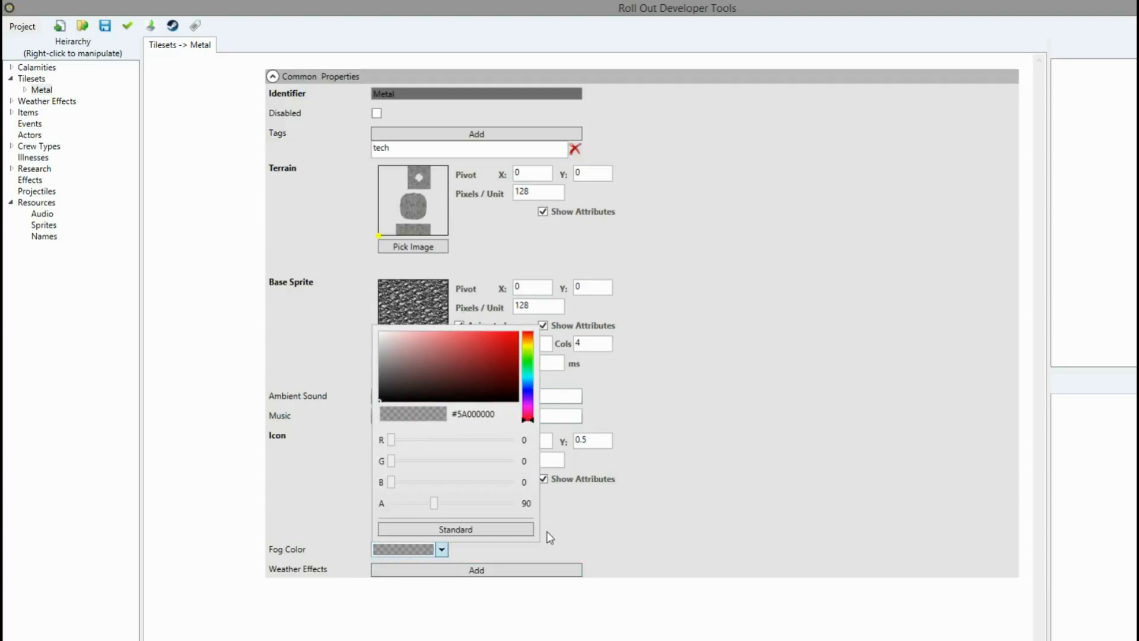
click(523, 504)
click(441, 549)
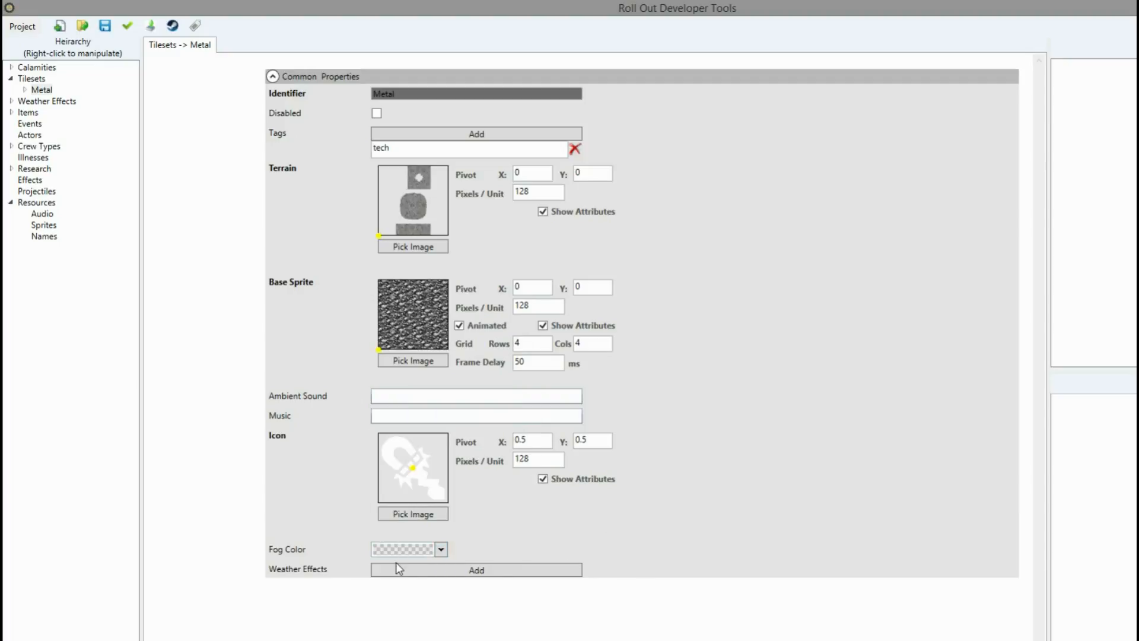
click(441, 550)
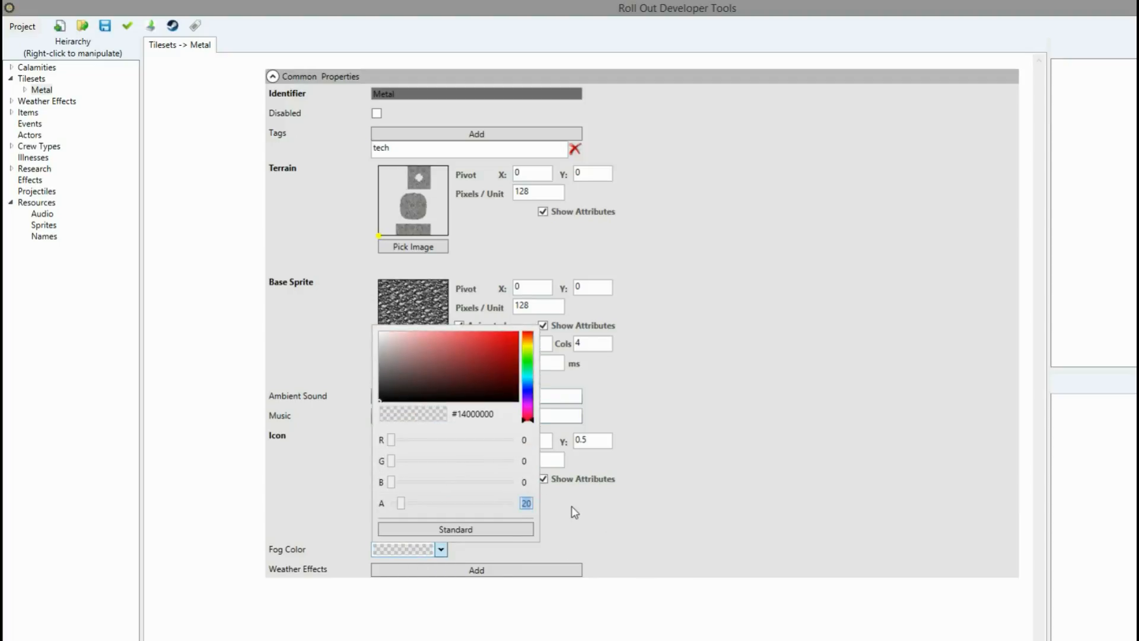
click(676, 531)
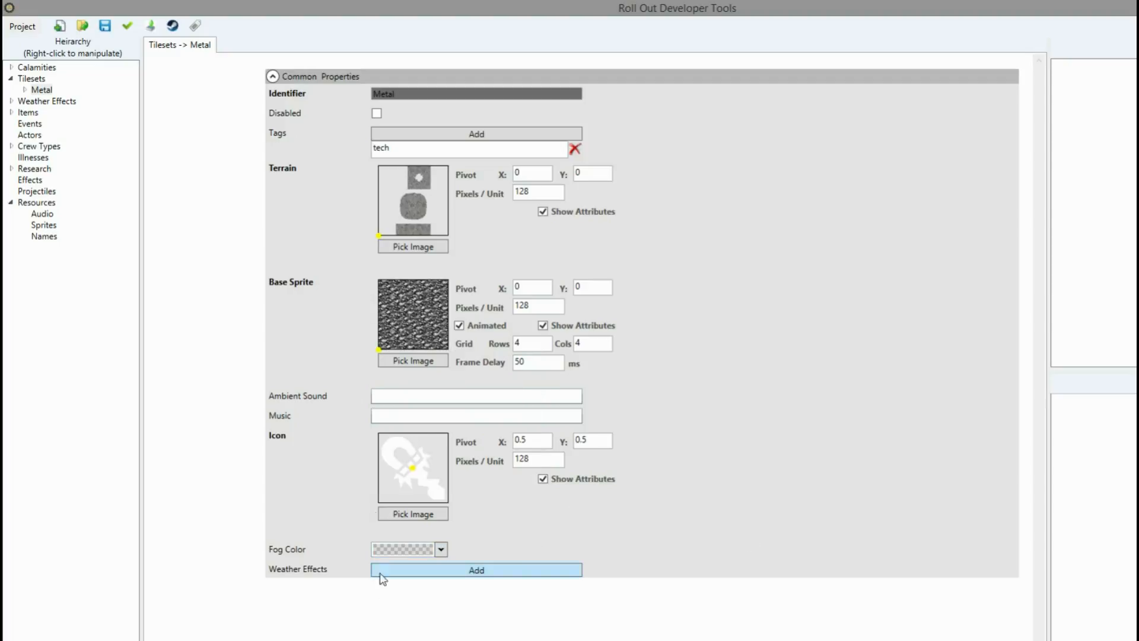